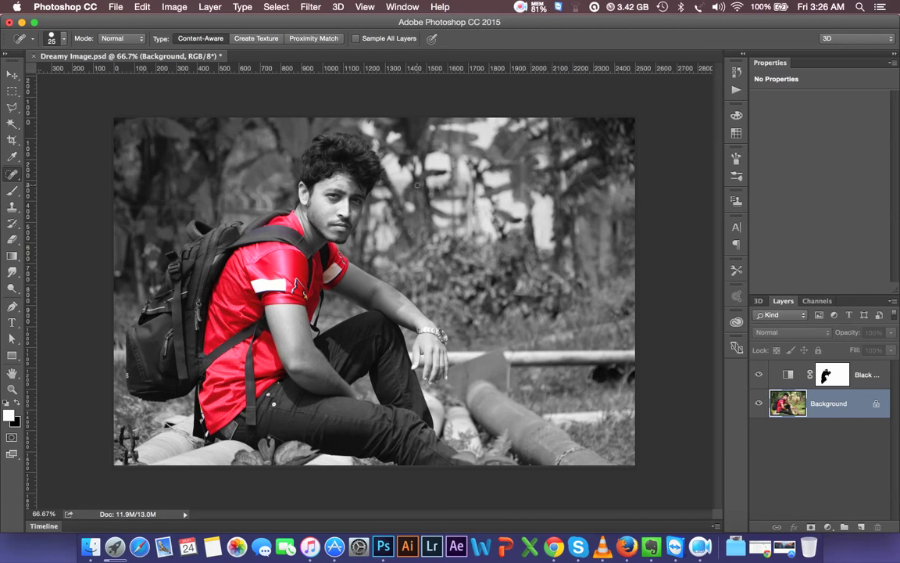
- Compare the portrait with and without the Black & White adjustment, then hide that layer
left_click(20, 75)
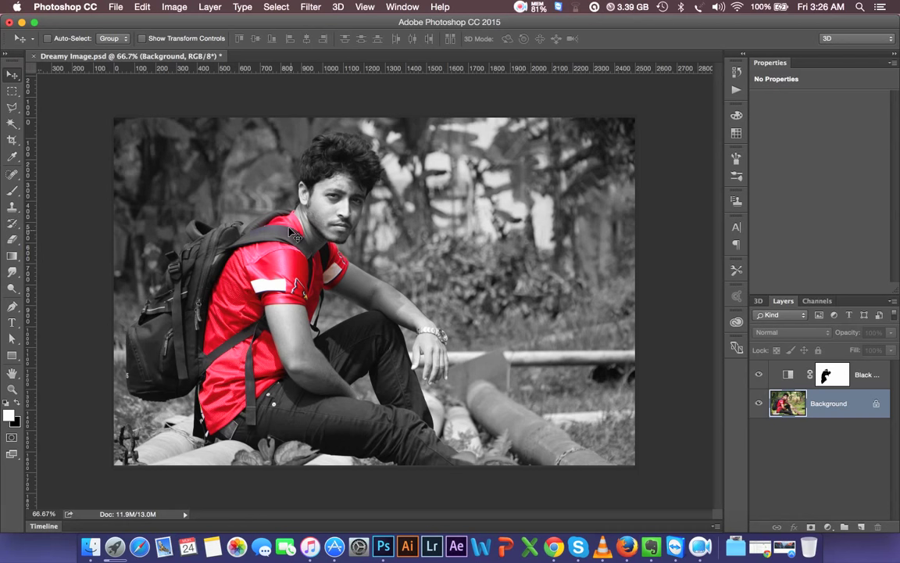
left_click(775, 375)
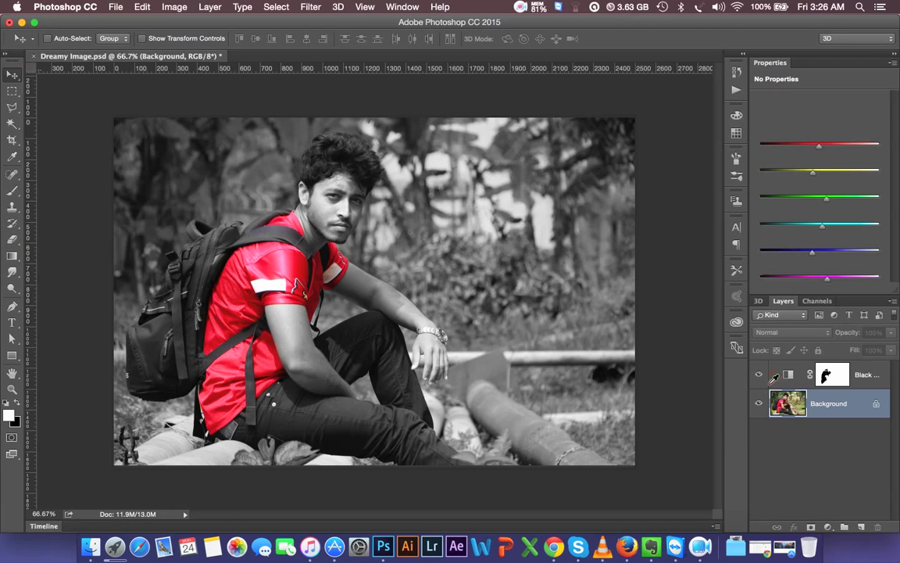
left_click(761, 374)
left_click(765, 375)
left_click(765, 376)
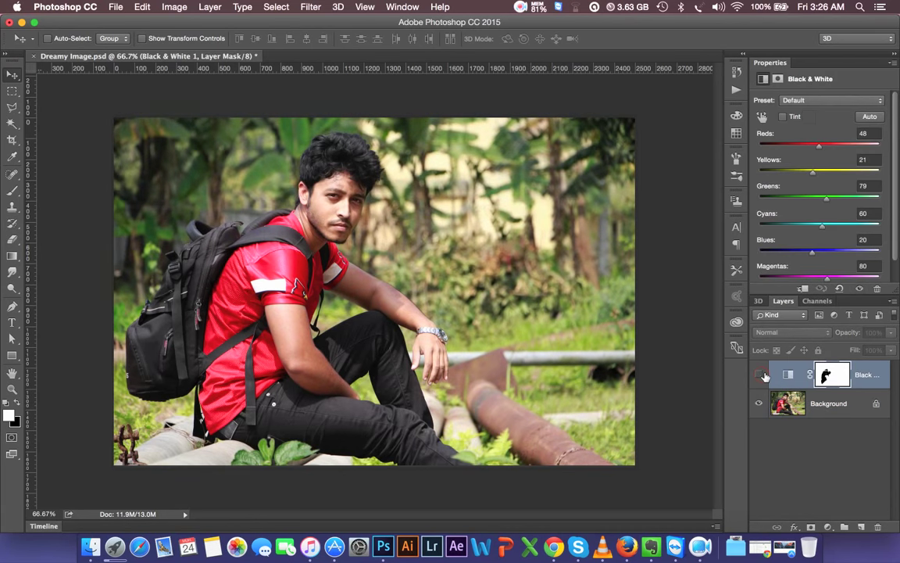
left_click(761, 375)
left_click(761, 375)
left_click(761, 375)
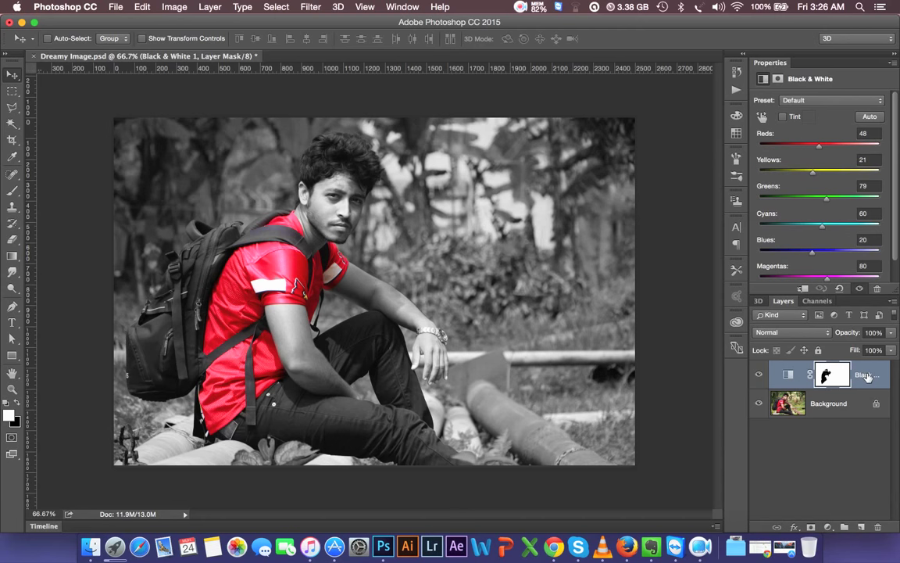
left_click(759, 376)
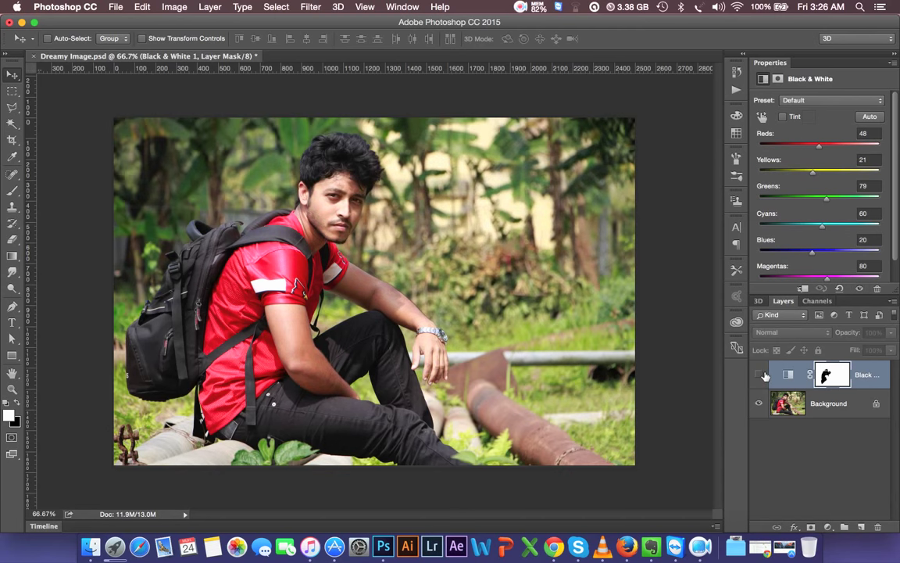
left_click(877, 526)
- Delete the old Black & White layer and add a fresh default Black & White adjustment layer
left_click(880, 525)
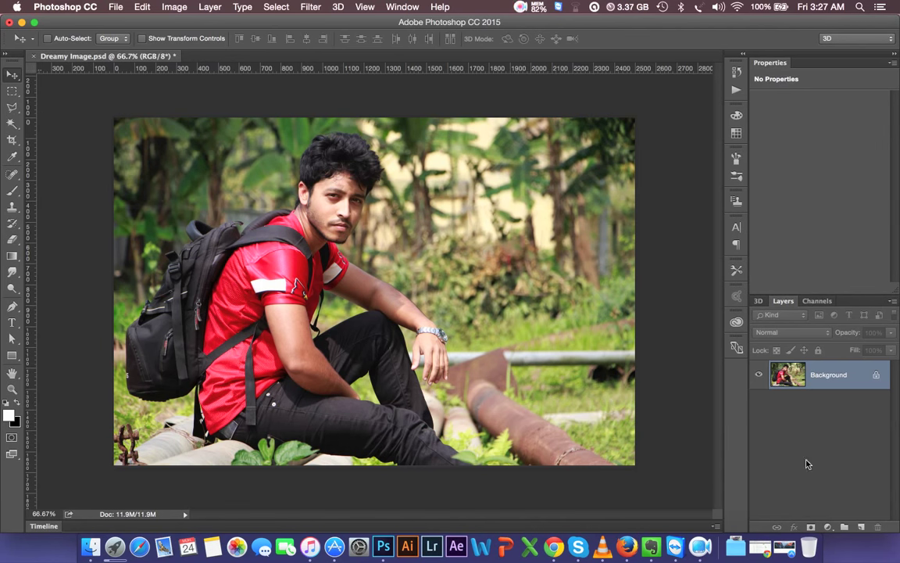
left_click(827, 526)
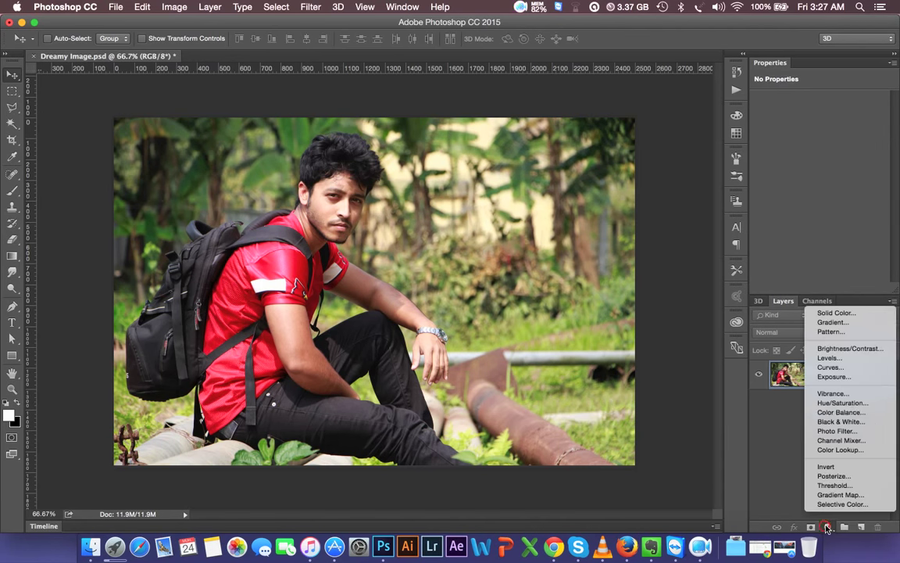
left_click(846, 423)
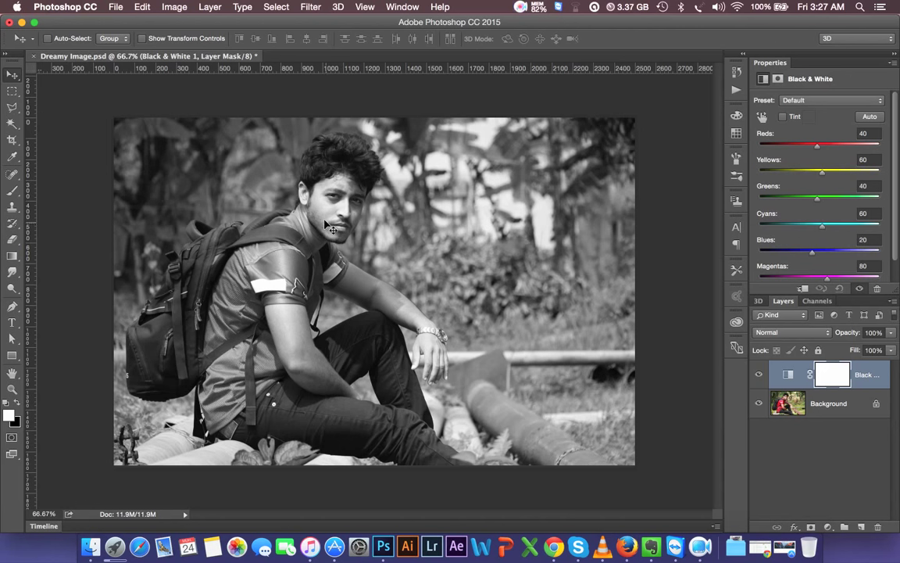
left_click(12, 190)
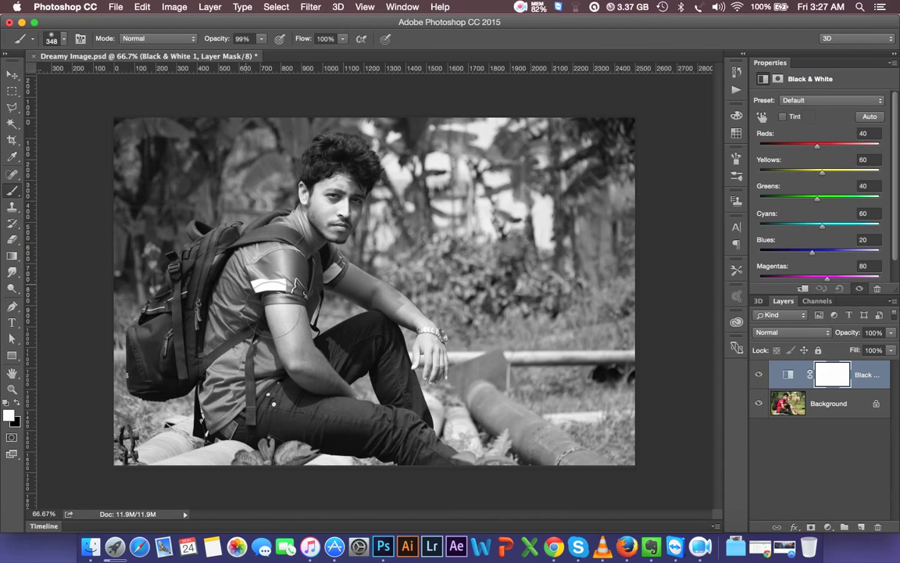
- Zoom to about 100% on the man, shrink the brush, and target the mask with black
key("ctrl+plus")
key("ctrl+plus")
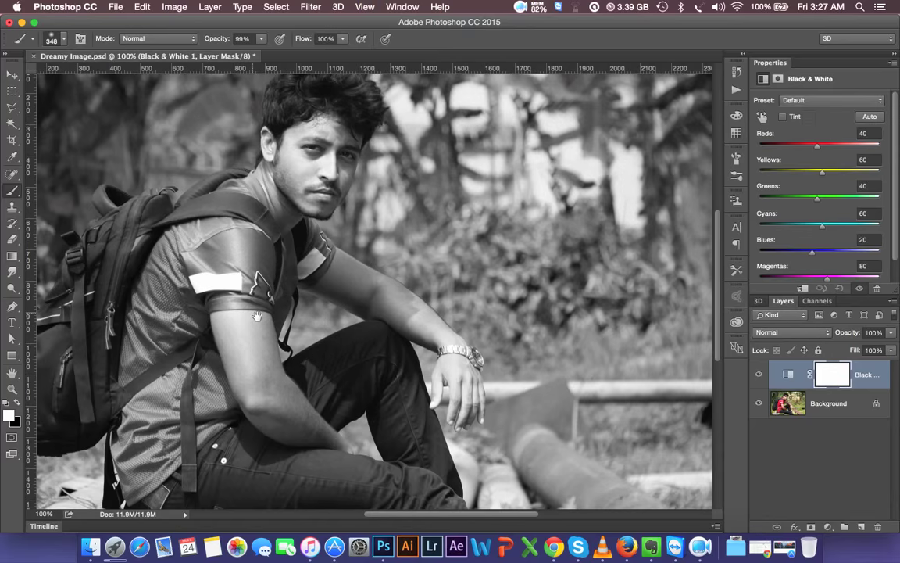
scroll(296, 305, "left", 2)
key("ctrl+plus")
key("ctrl+minus")
key("bracketleft")
key("bracketleft")
key("bracketleft")
key("bracketleft")
key("bracketleft")
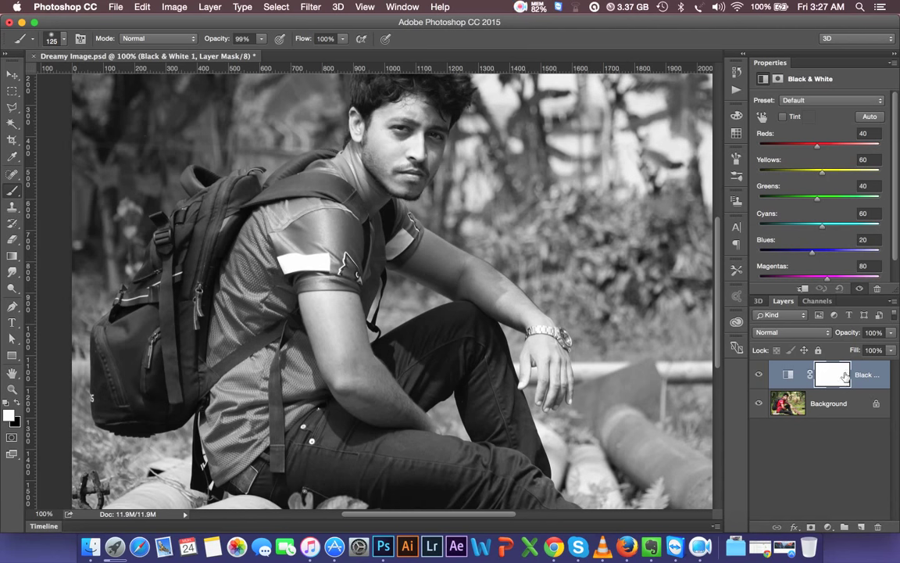
left_click(832, 376)
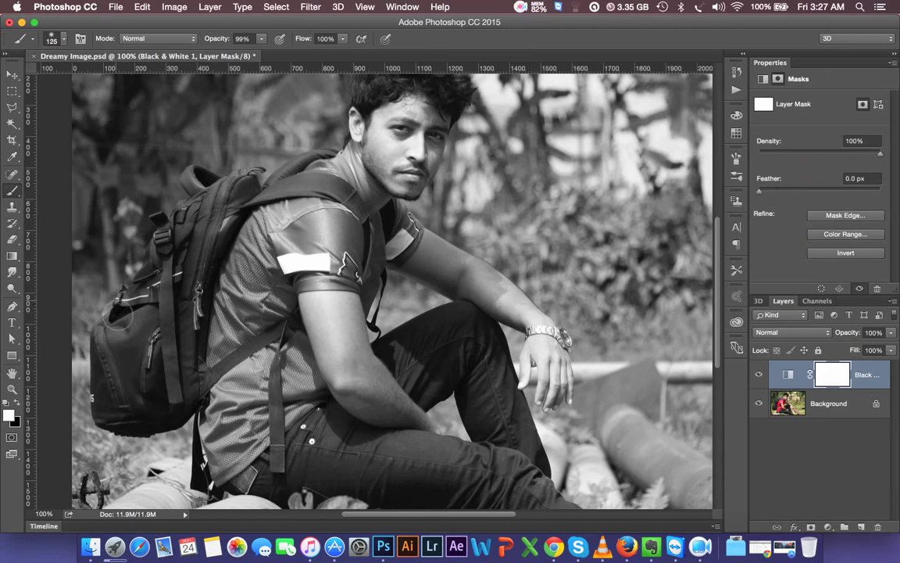
left_click(15, 403)
- Paint black on the mask to reveal red across the shoulder and lower shirt
mouse_move(260, 290)
left_mouse_down()
mouse_move(293, 268)
mouse_move(238, 233)
left_mouse_up()
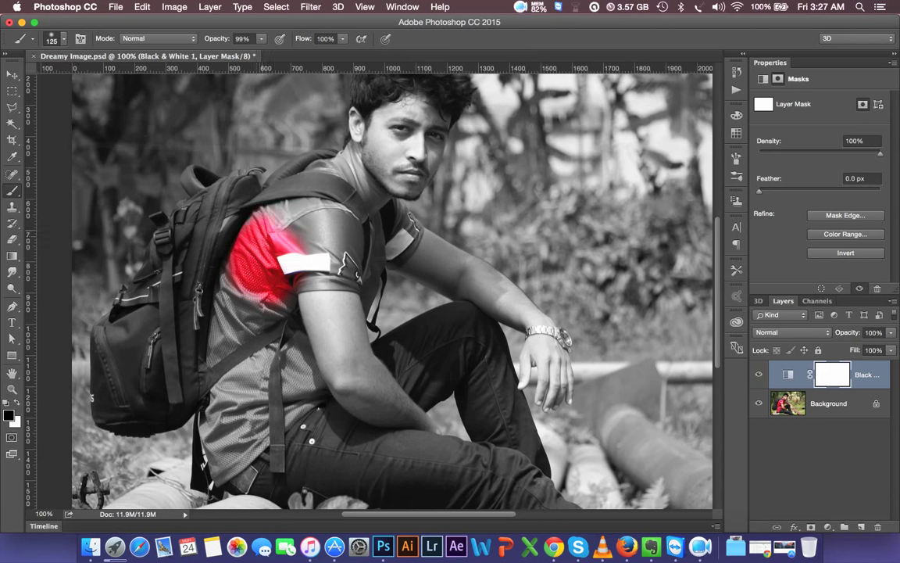
mouse_move(242, 215)
left_mouse_down()
mouse_move(257, 193)
mouse_move(282, 188)
mouse_move(334, 225)
mouse_move(320, 211)
mouse_move(332, 239)
mouse_move(269, 213)
mouse_move(205, 317)
mouse_move(219, 343)
mouse_move(209, 322)
mouse_move(249, 296)
mouse_move(278, 338)
mouse_move(293, 305)
mouse_move(349, 366)
left_mouse_up()
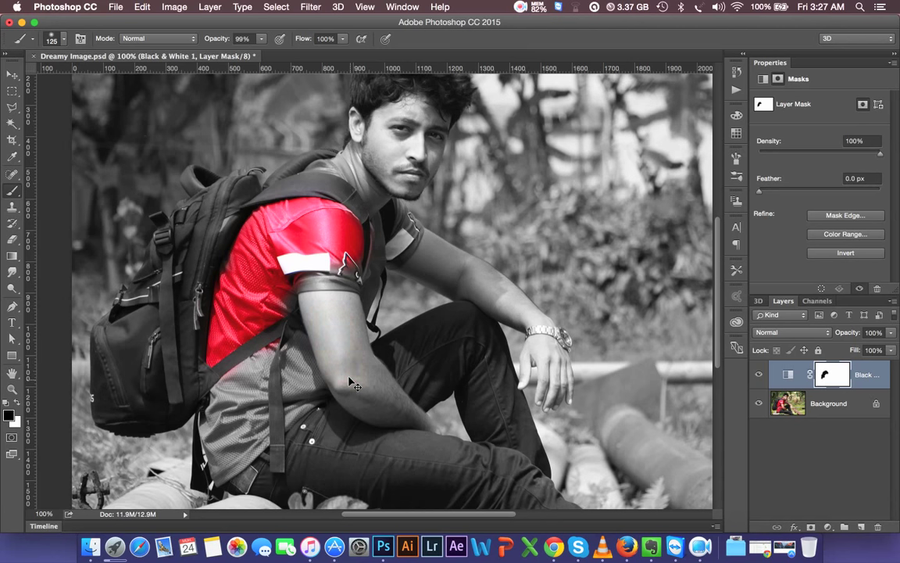
mouse_move(242, 332)
left_mouse_down()
mouse_move(207, 372)
mouse_move(207, 433)
mouse_move(268, 461)
mouse_move(246, 379)
mouse_move(258, 351)
mouse_move(290, 354)
mouse_move(270, 320)
mouse_move(303, 353)
left_mouse_up()
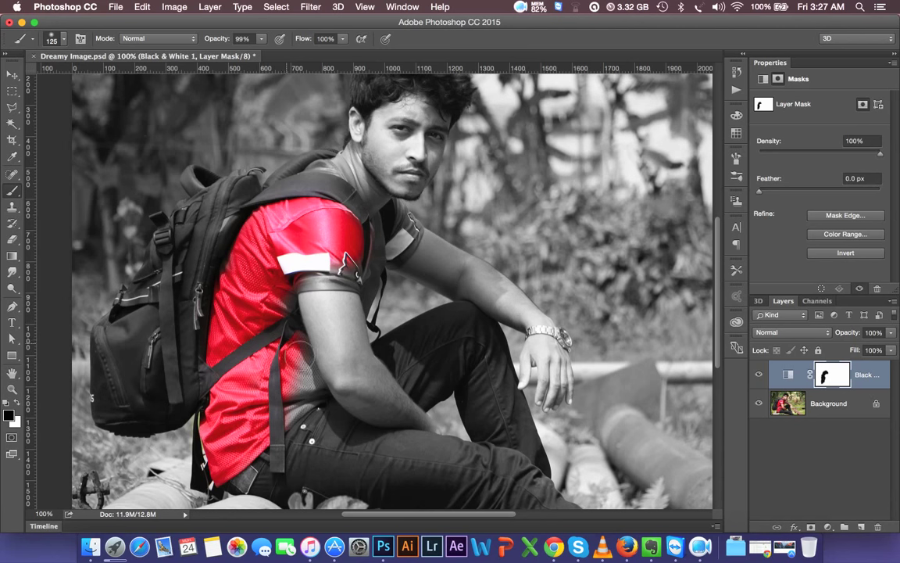
- Shrink the brush to 60 px and reveal red beside the arm, sleeve logo and far shoulder
key("bracketleft")
key("bracketleft")
key("bracketleft")
mouse_move(299, 341)
left_mouse_down()
mouse_move(275, 321)
mouse_move(289, 350)
mouse_move(271, 355)
left_mouse_up()
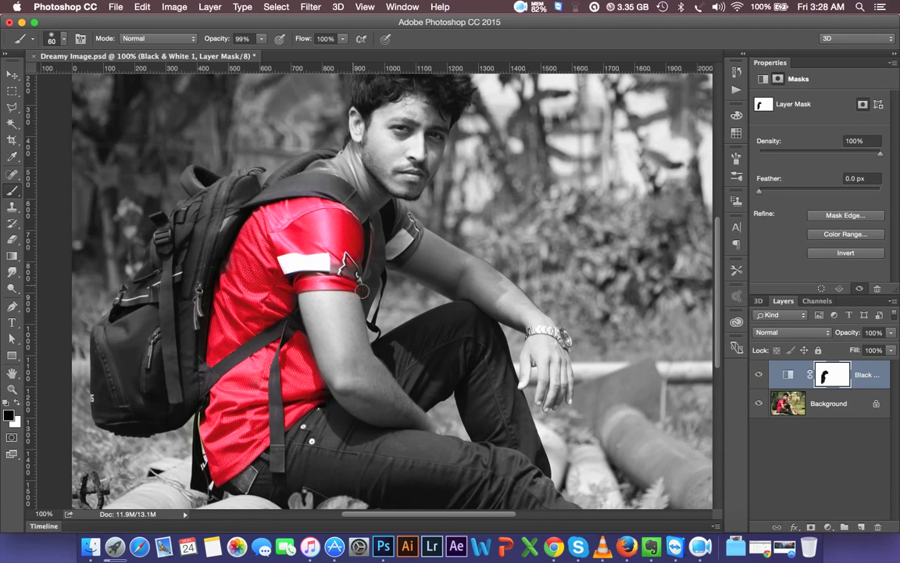
left_click_drag(367, 286, 334, 236)
left_click_drag(350, 192, 320, 176)
left_click_drag(313, 162, 289, 150)
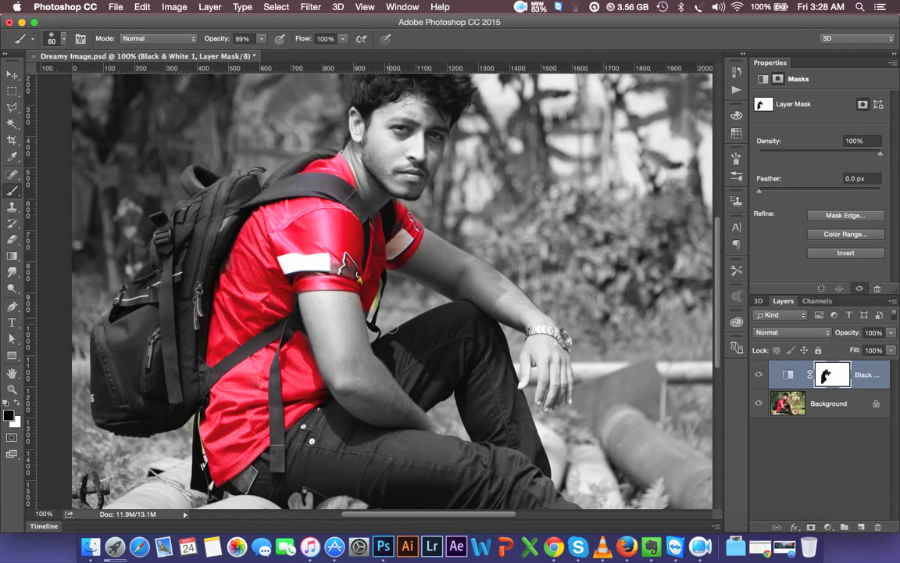
- Zoom to 300% on the shoulder and paint black along the shoulder edge near the neck
key("super+plus")
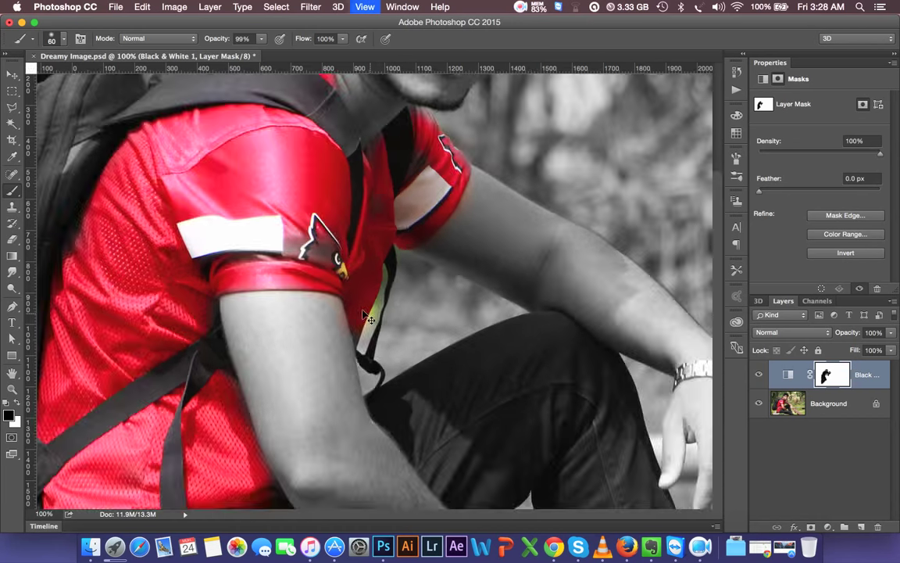
key("super+plus")
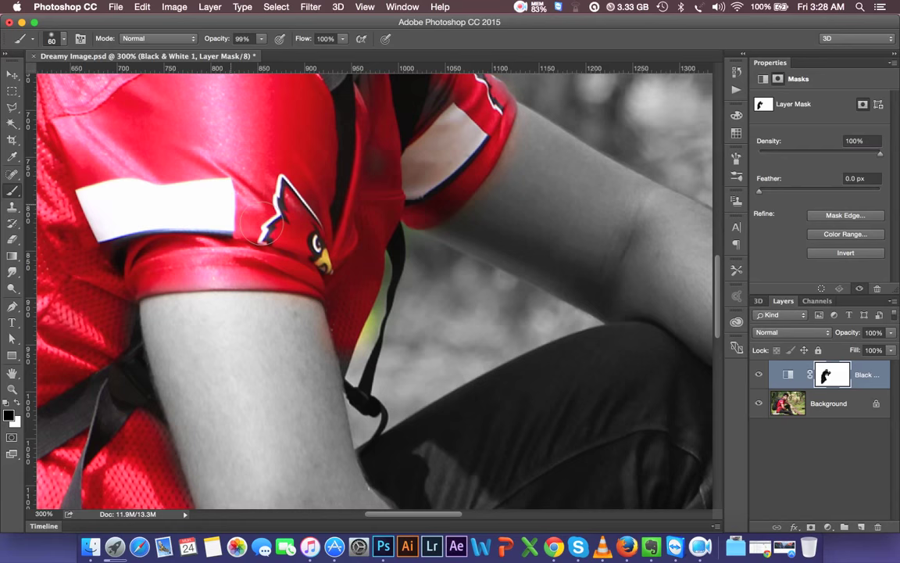
left_click_drag(355, 175, 262, 500)
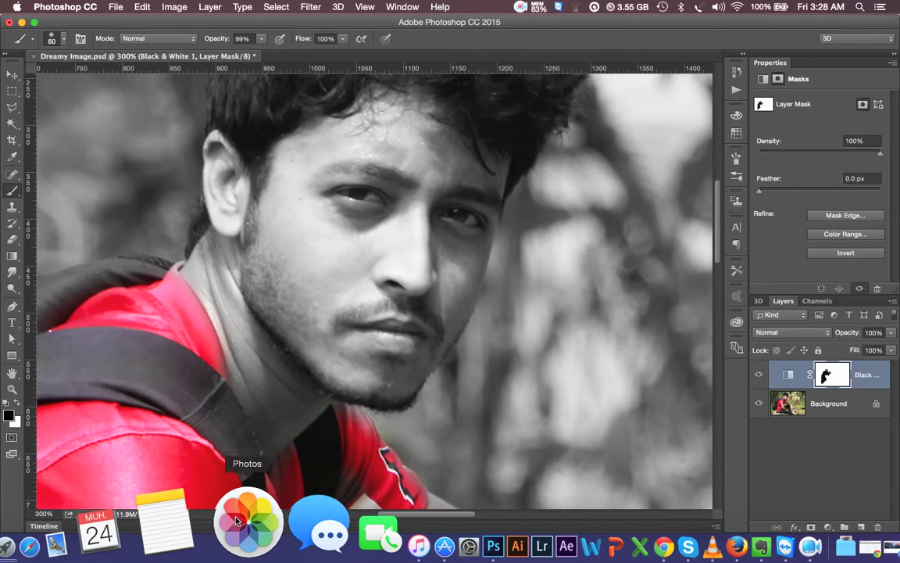
left_click_drag(237, 500, 334, 163)
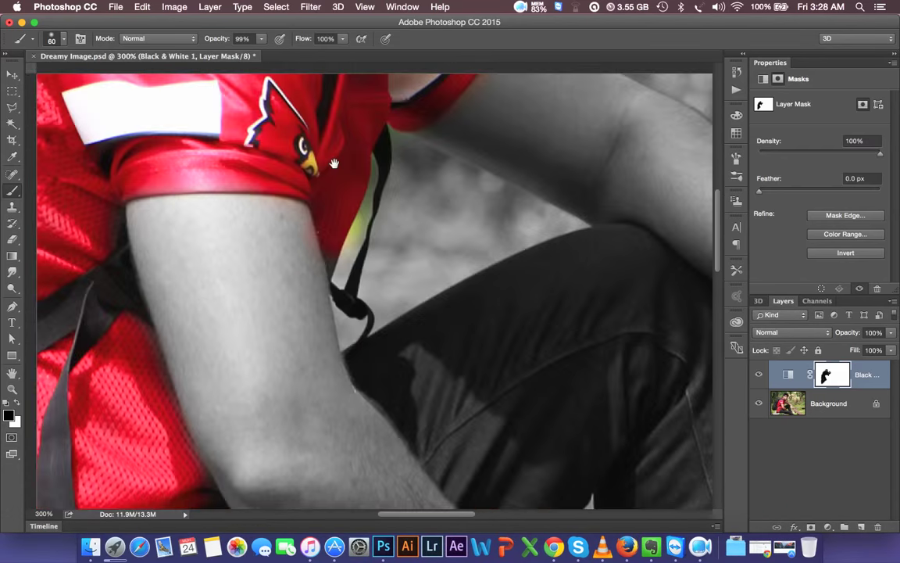
left_click_drag(371, 120, 298, 370)
mouse_move(380, 240)
left_mouse_down()
mouse_move(381, 222)
mouse_move(323, 346)
mouse_move(301, 301)
mouse_move(334, 271)
mouse_move(301, 302)
mouse_move(256, 252)
left_mouse_up()
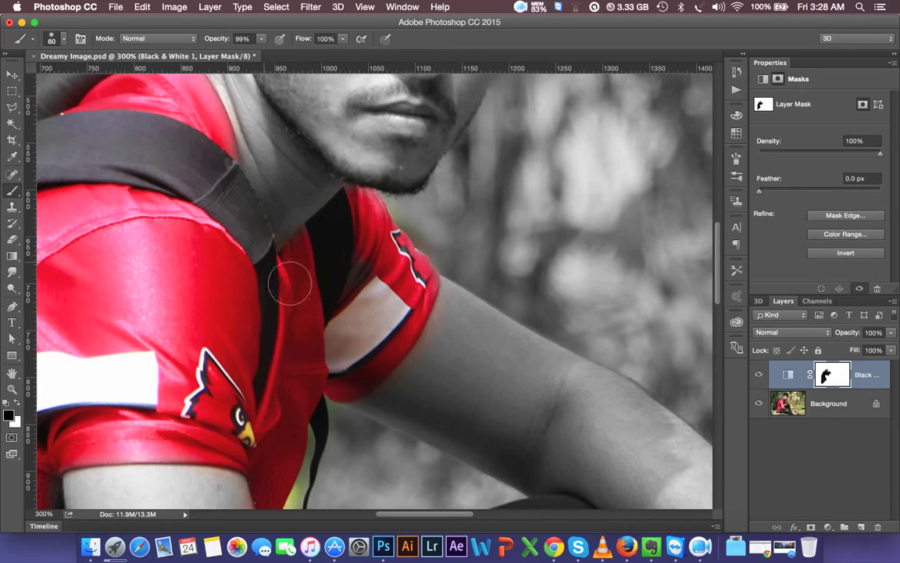
scroll(305, 312, "up", 3)
scroll(372, 409, "down", 4)
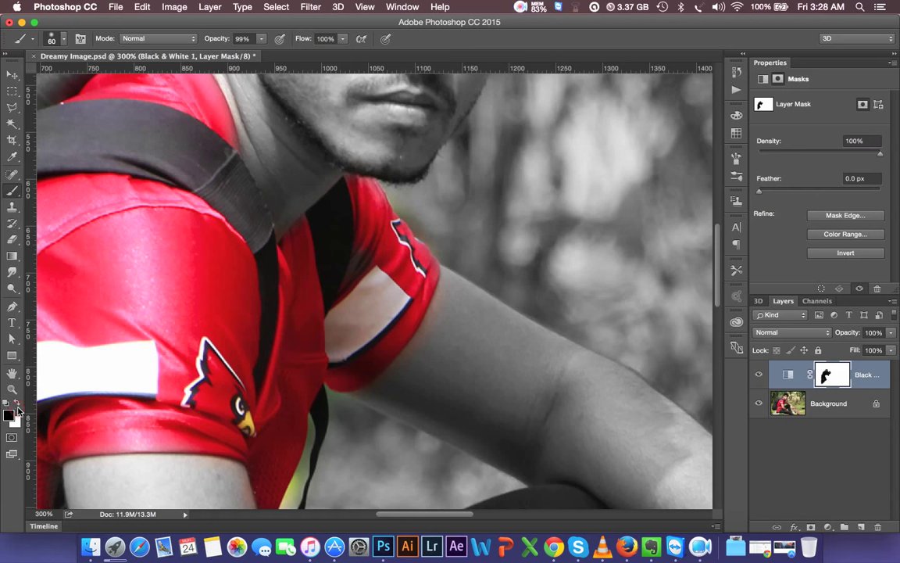
scroll(367, 407, "down", 5)
scroll(422, 344, "down", 1)
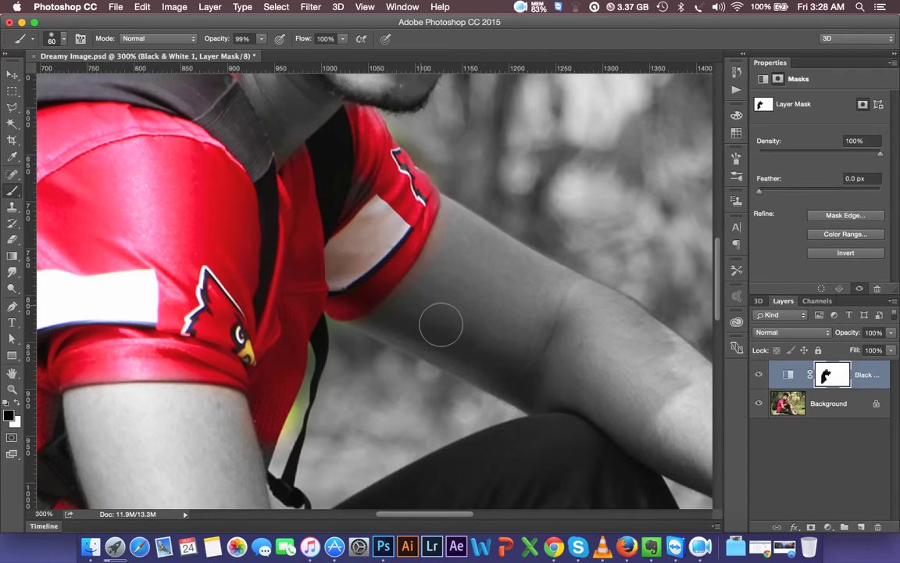
key("bracketleft")
key("bracketleft")
key("bracketleft")
- Paint white over the red fringe on the arm, then zoom back to 100%
left_click(21, 406)
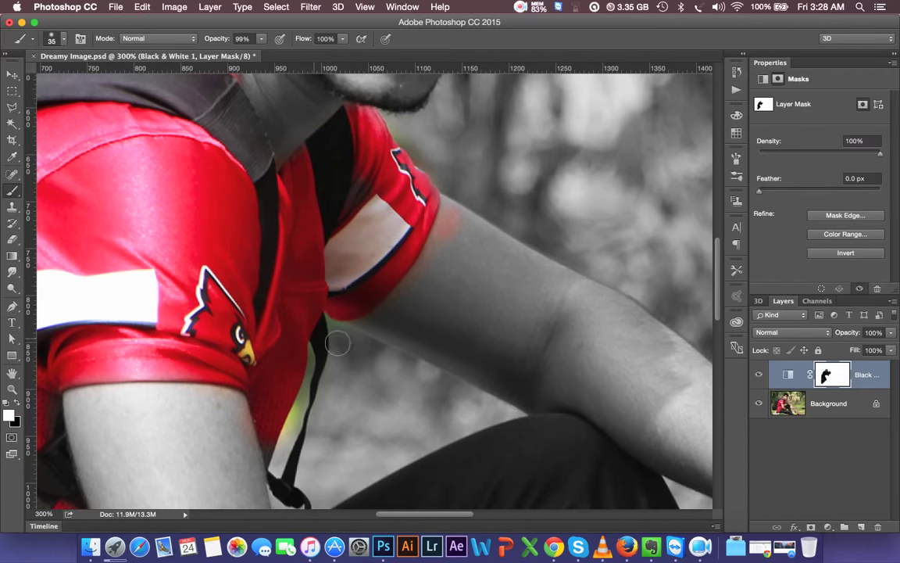
left_click_drag(442, 261, 414, 207)
left_click_drag(350, 350, 294, 459)
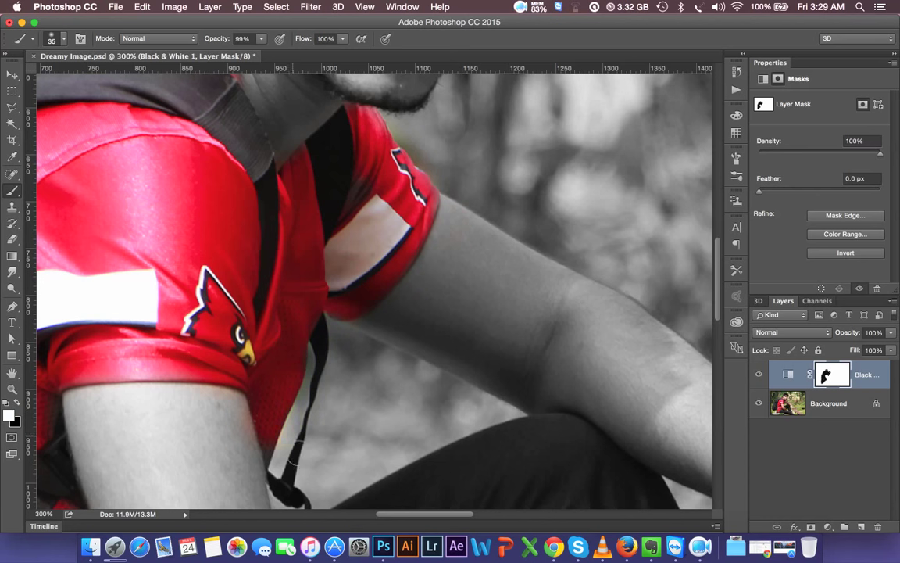
mouse_move(315, 419)
left_mouse_down()
mouse_move(230, 397)
mouse_move(245, 414)
left_mouse_up()
key("ctrl+1")
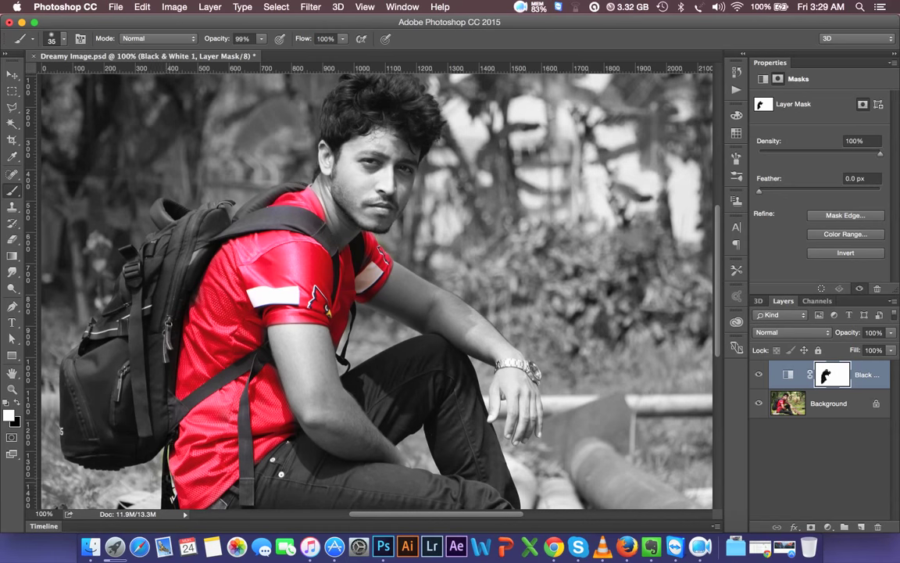
key("ctrl+minus")
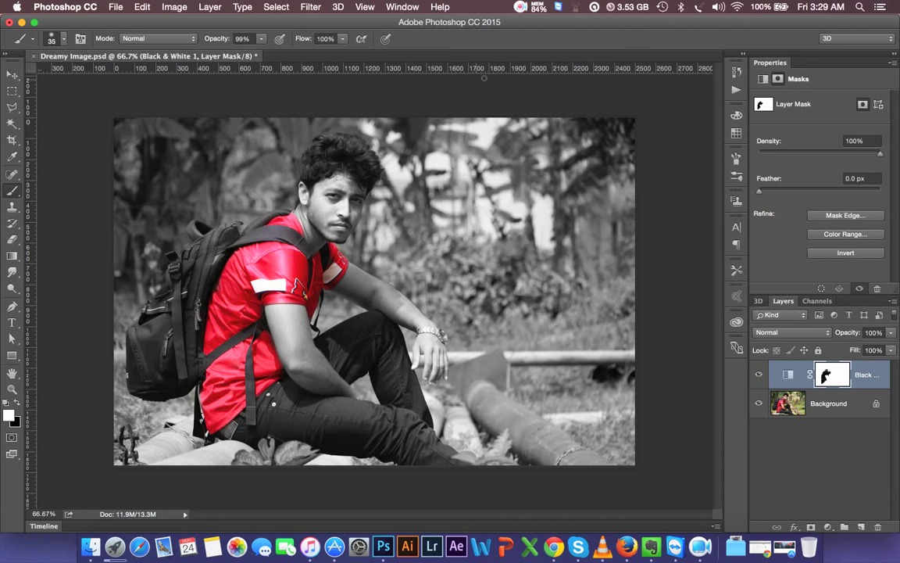
left_click(520, 7)
left_click(520, 7)
left_click(519, 7)
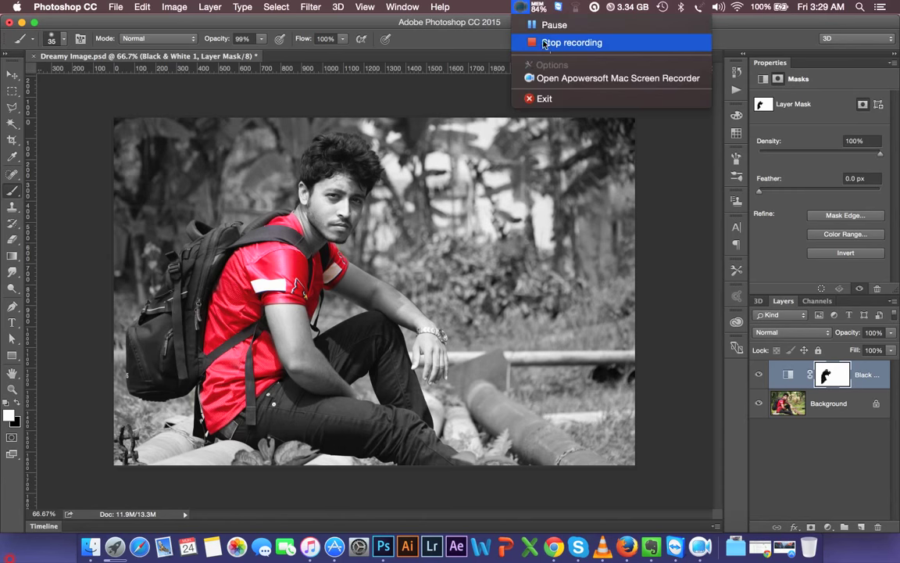